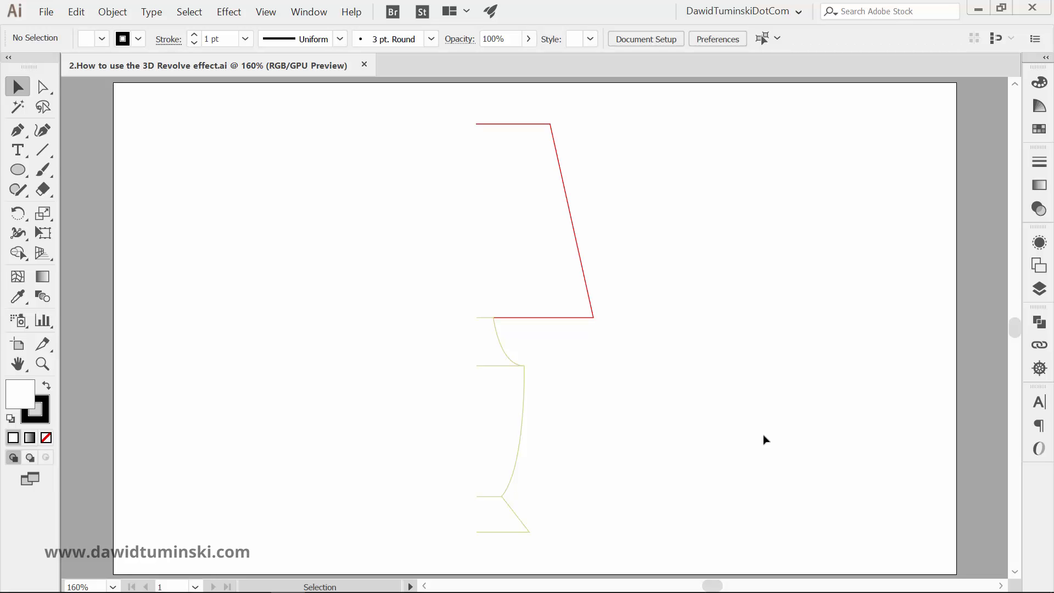
Step: Marquee-select the red shade and beige base profile paths together
drag(741, 481, 341, 285)
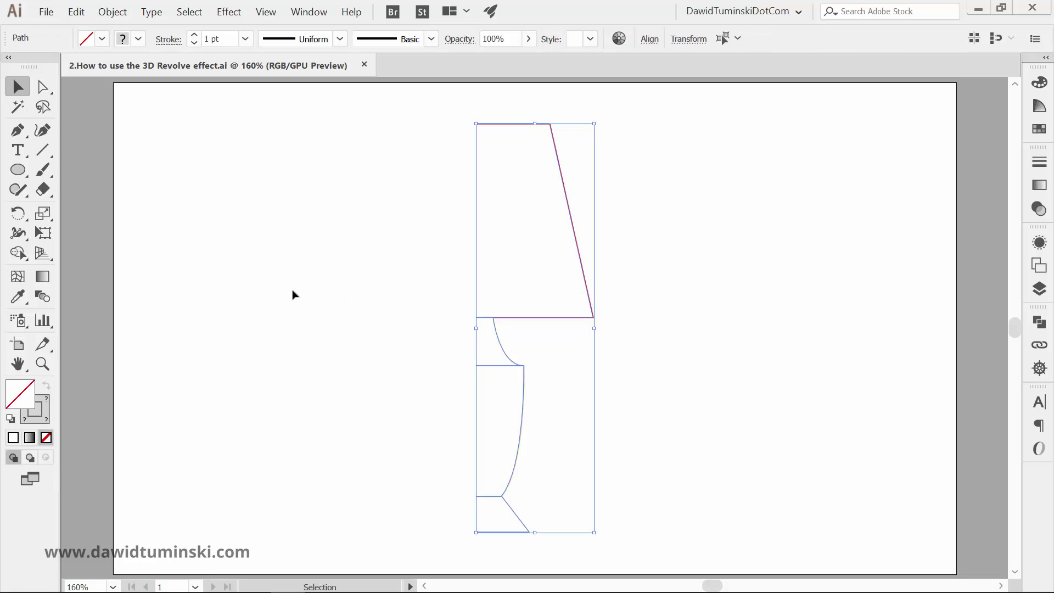
click(291, 235)
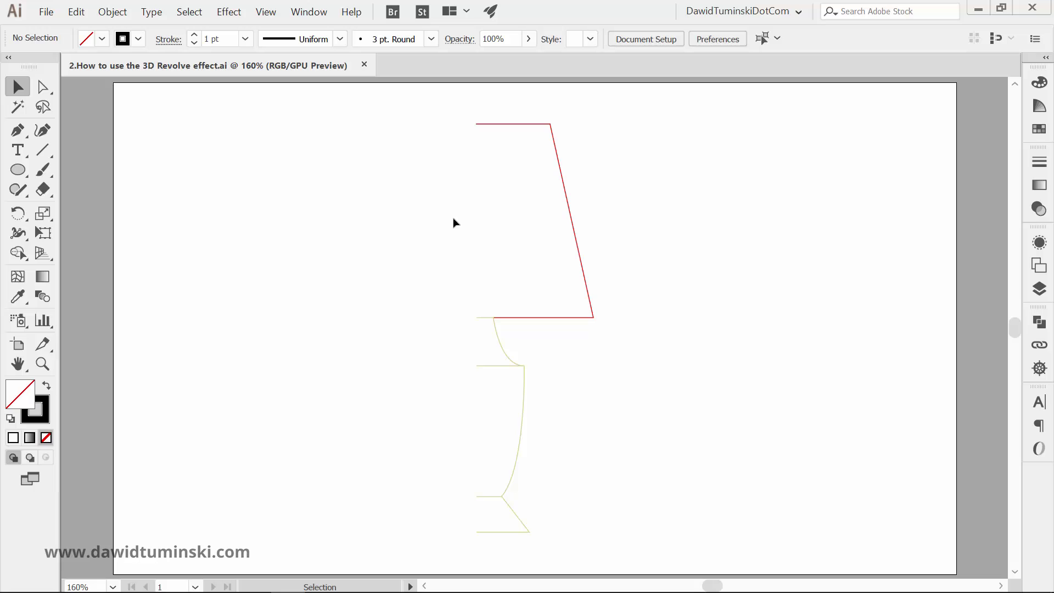
drag(437, 123, 590, 514)
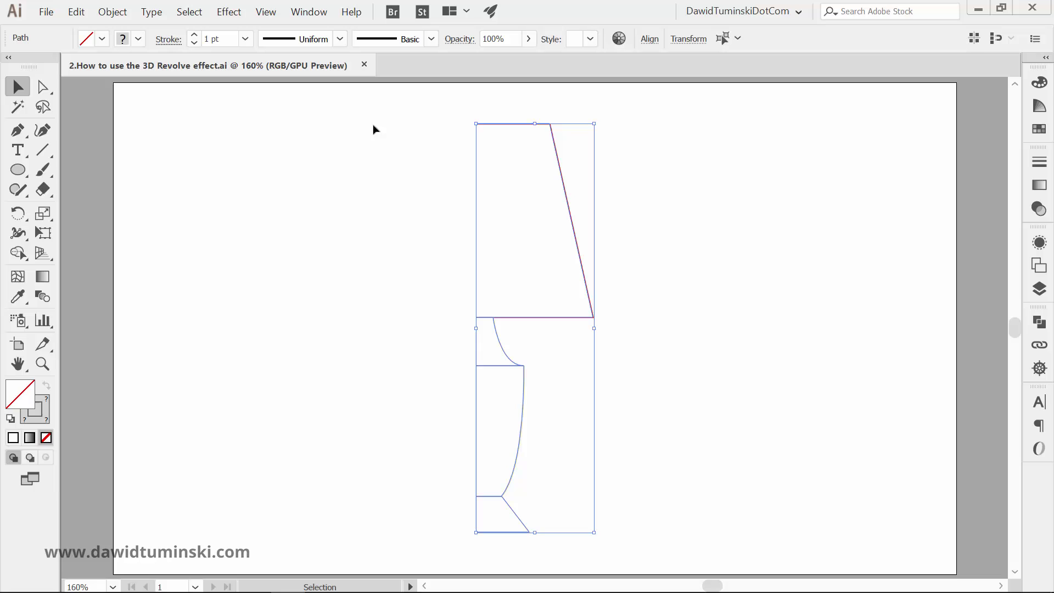
Step: Apply Effect > 3D > Revolve to both profiles with Preview turned on
click(228, 11)
mouse_move(275, 93)
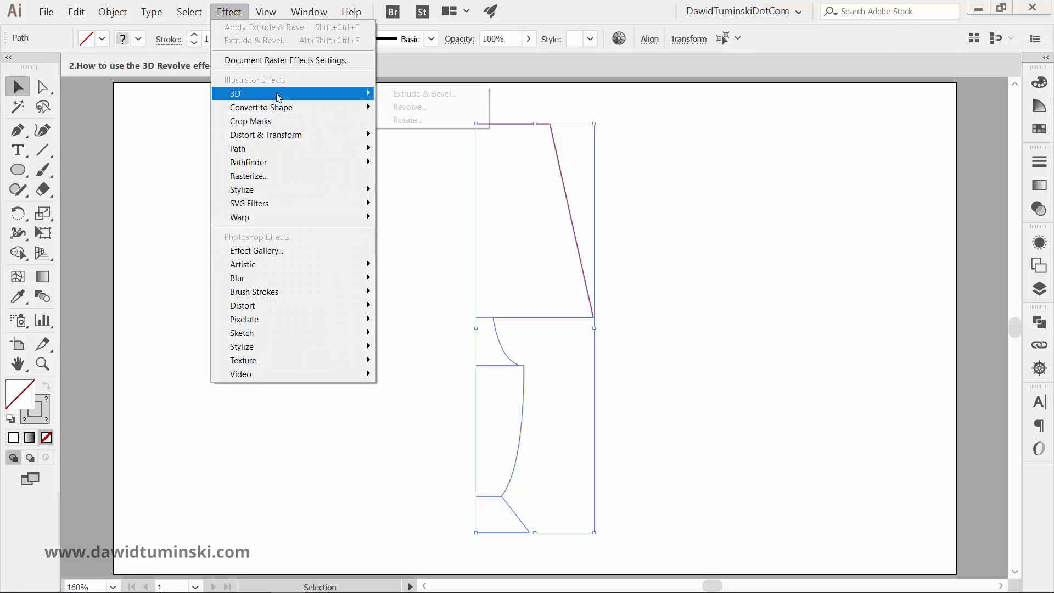
click(425, 106)
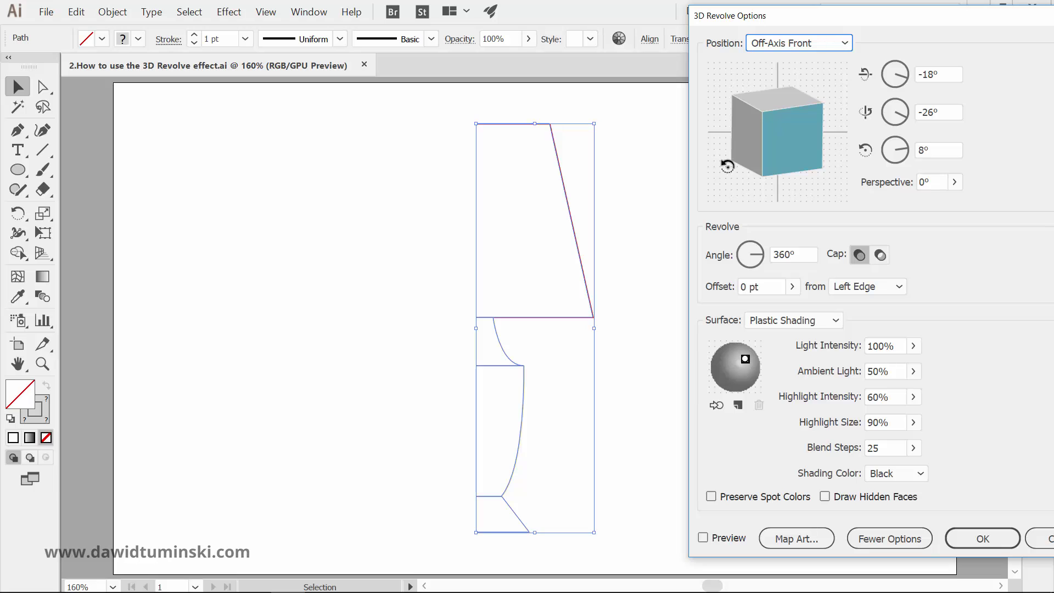
click(703, 538)
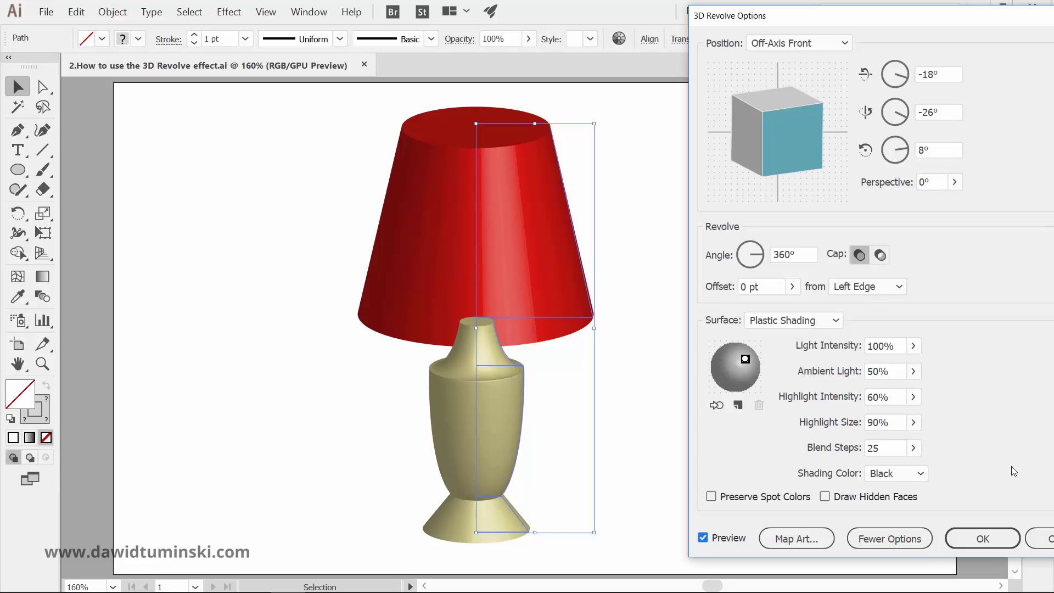
Step: Set the revolve Position to Front and the Surface to Diffuse Shading
click(847, 44)
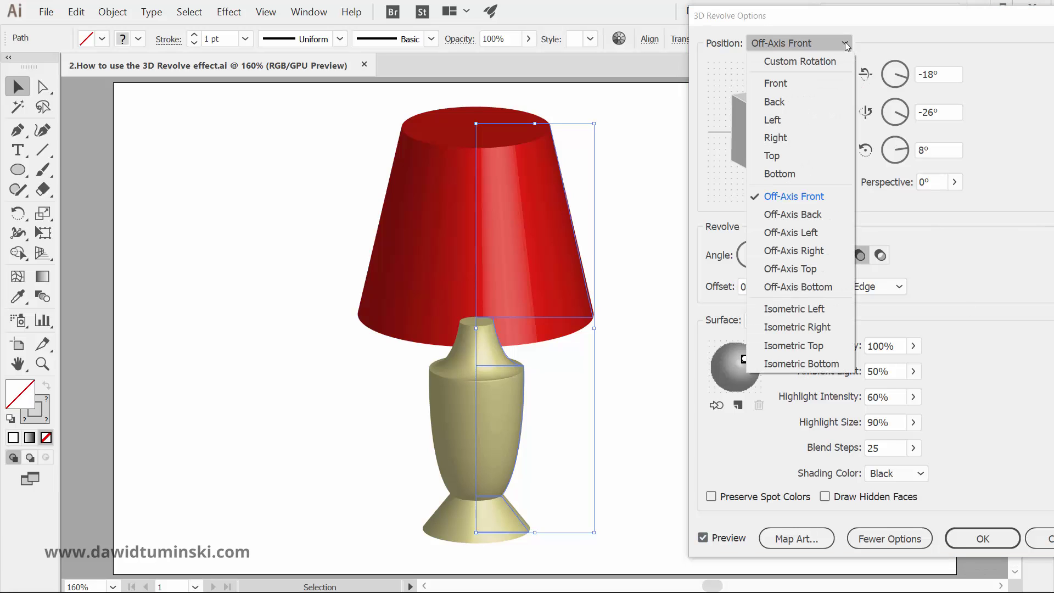
click(812, 84)
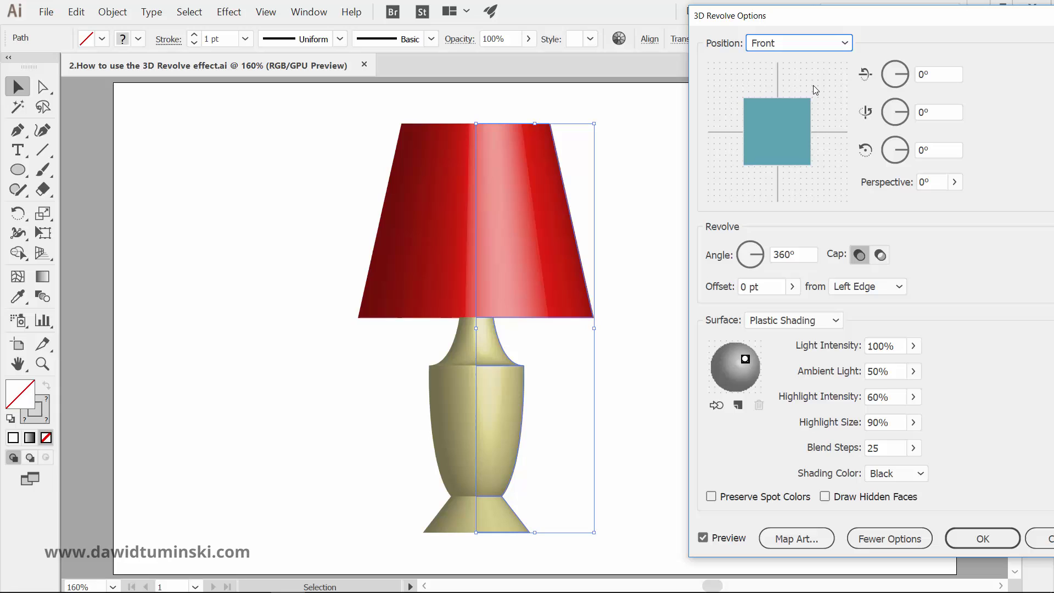
click(703, 538)
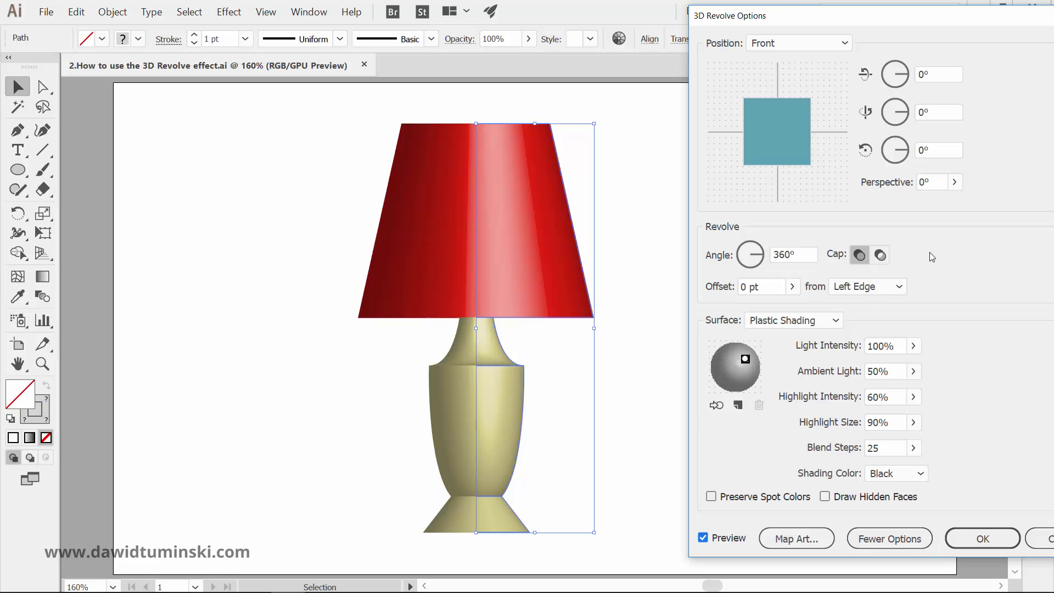
click(836, 321)
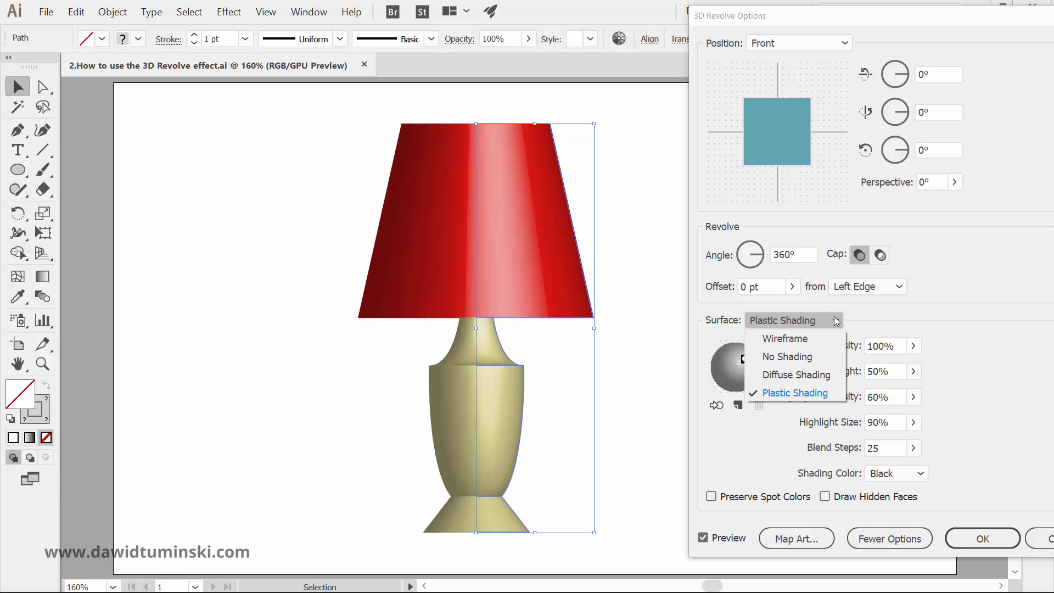
click(825, 374)
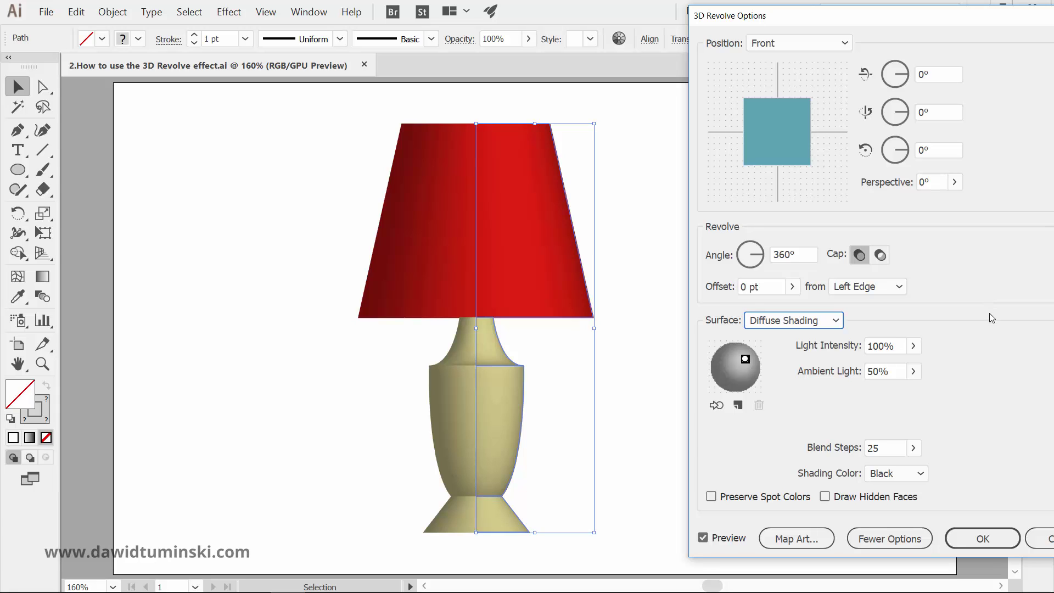
Step: In the lighting options, set Light Intensity to 96% and Ambient Light to 48%
click(902, 535)
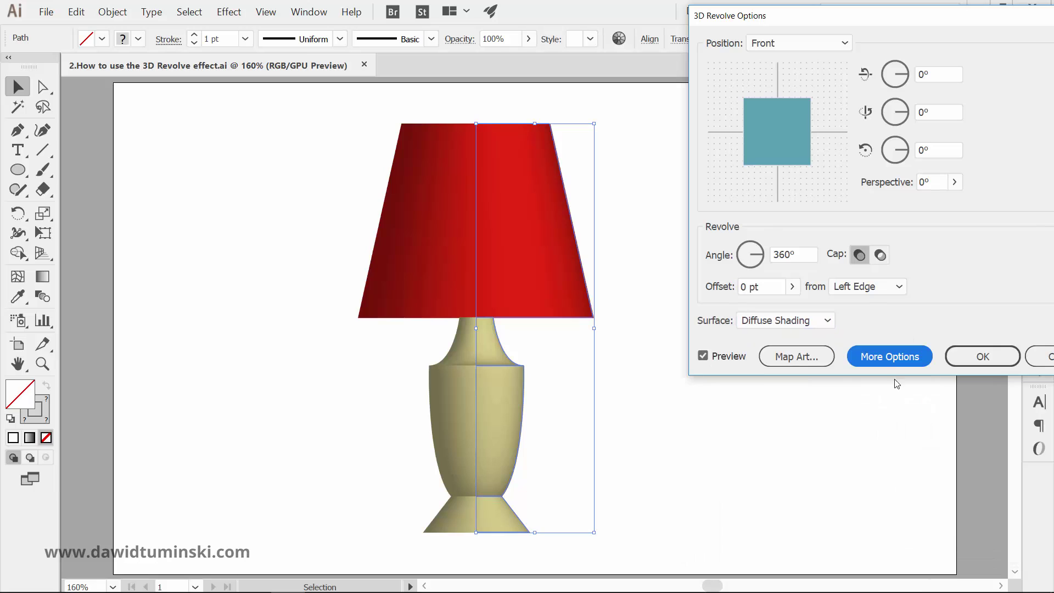
click(896, 363)
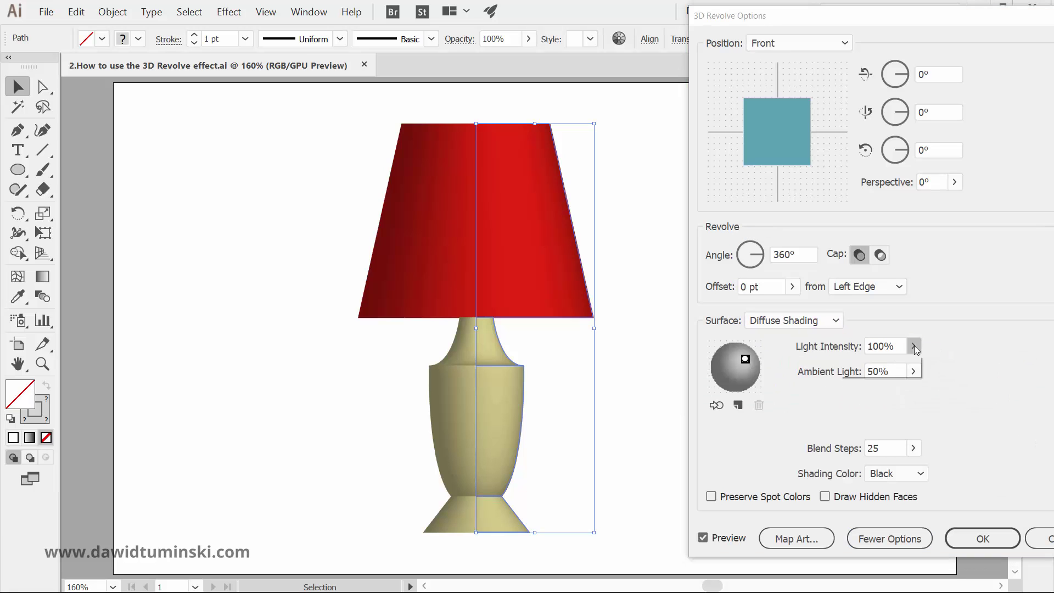
click(913, 345)
drag(903, 365, 880, 395)
click(937, 357)
key(Tab)
click(914, 371)
click(957, 373)
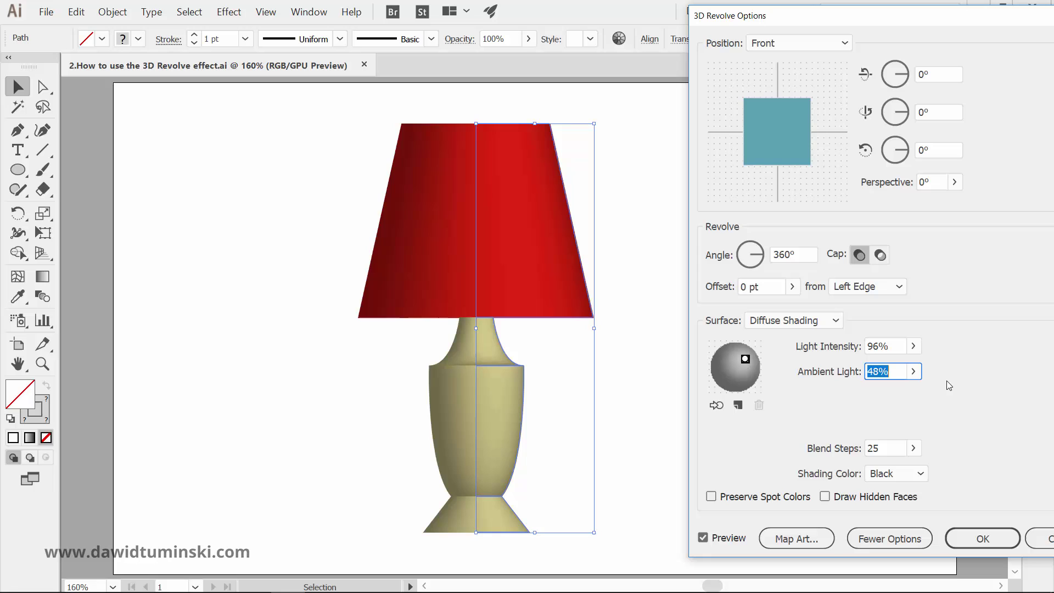
Step: Set Blend Steps to 123 and apply the 3D Revolve
click(914, 448)
click(874, 468)
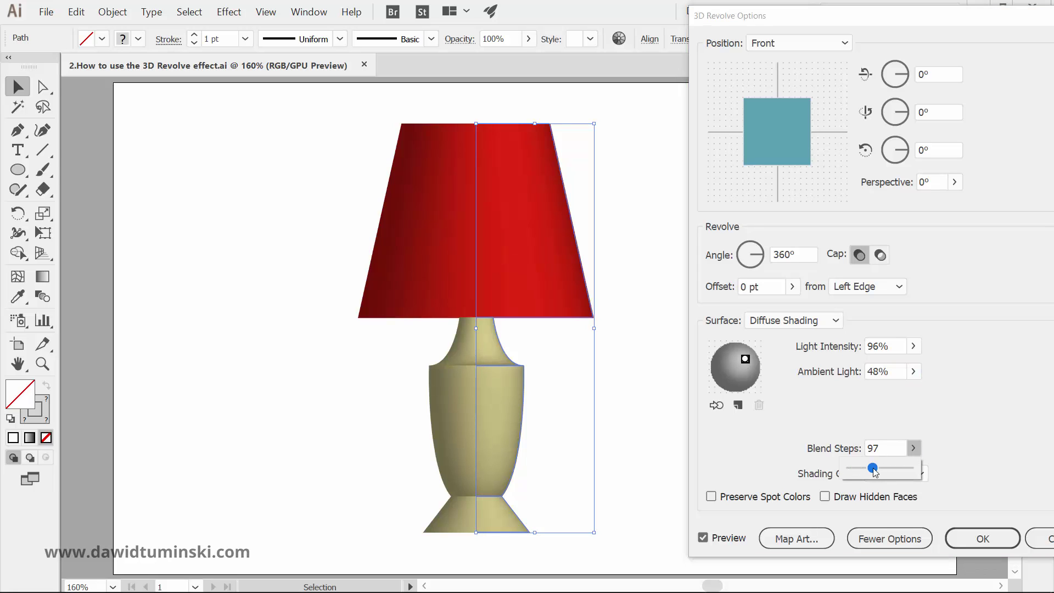
drag(875, 472, 793, 475)
drag(870, 471, 880, 468)
click(979, 537)
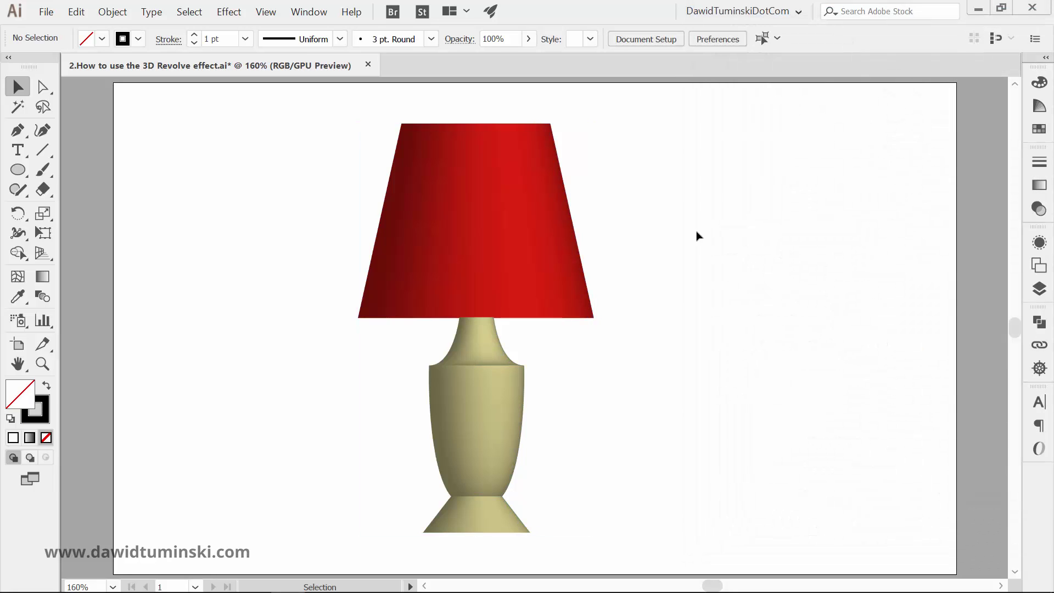
Step: Select both lamp paths and reopen their 3D Revolve from the Appearance panel with Preview
click(546, 232)
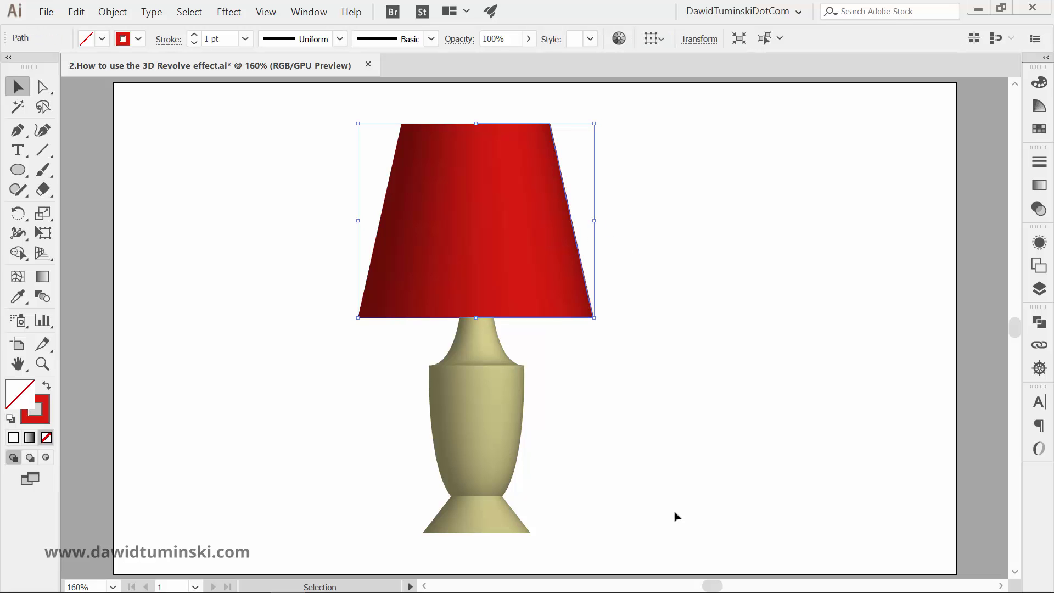
drag(597, 531, 370, 303)
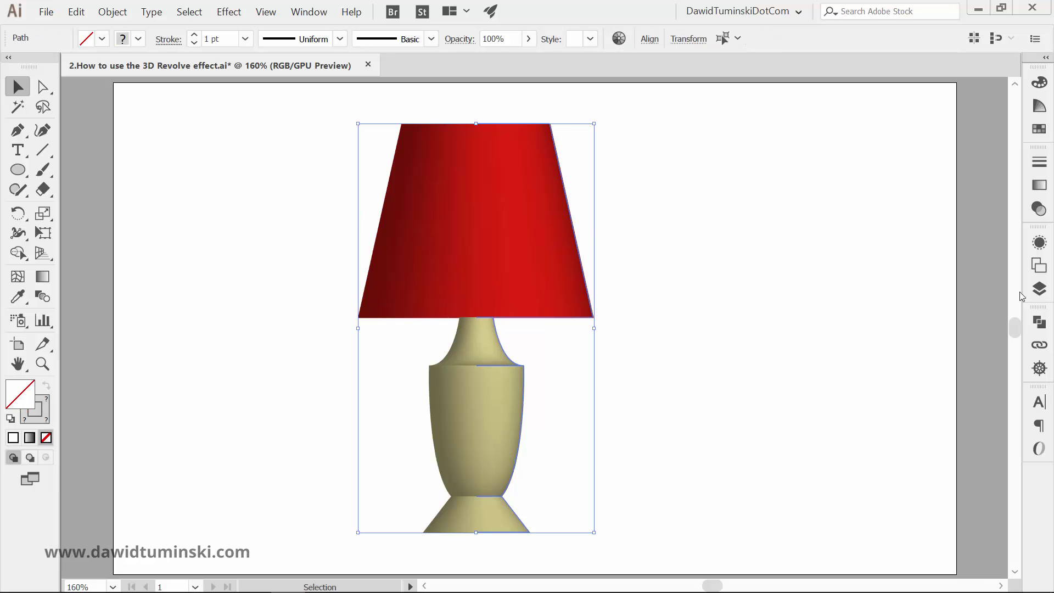
click(1039, 242)
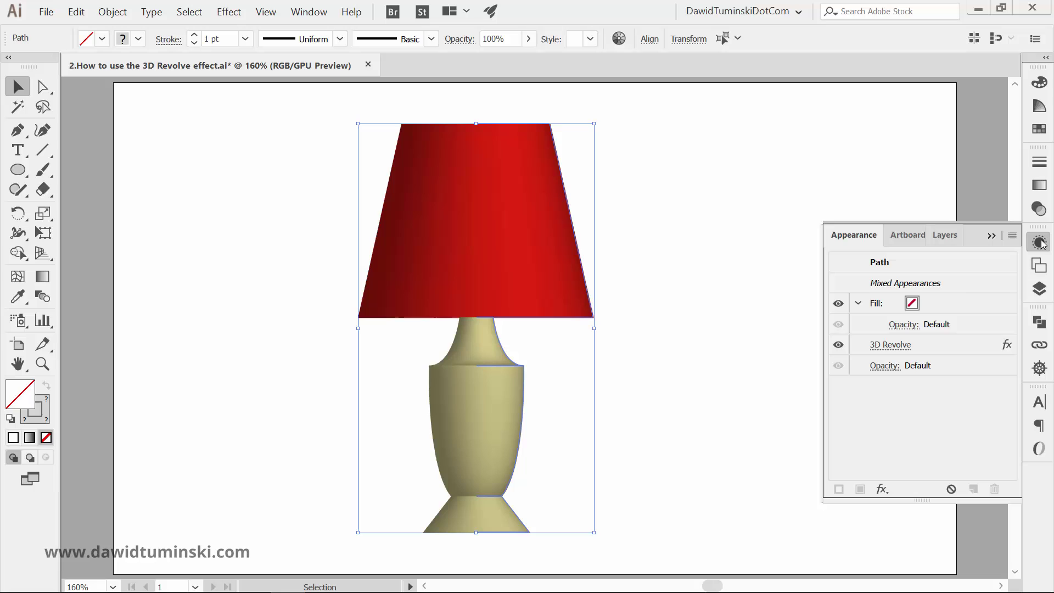
click(919, 346)
click(918, 343)
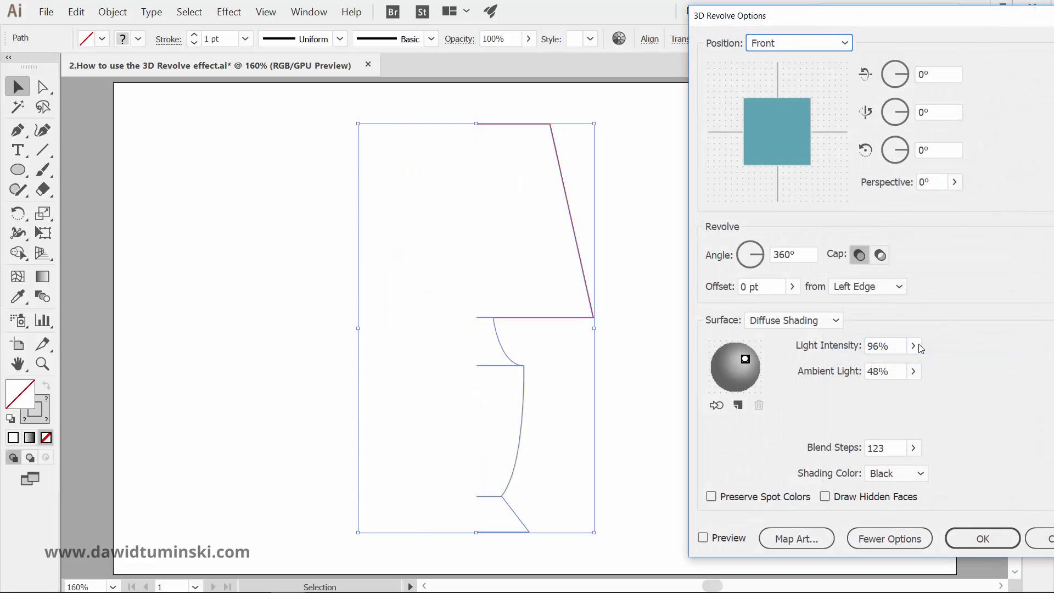
click(720, 541)
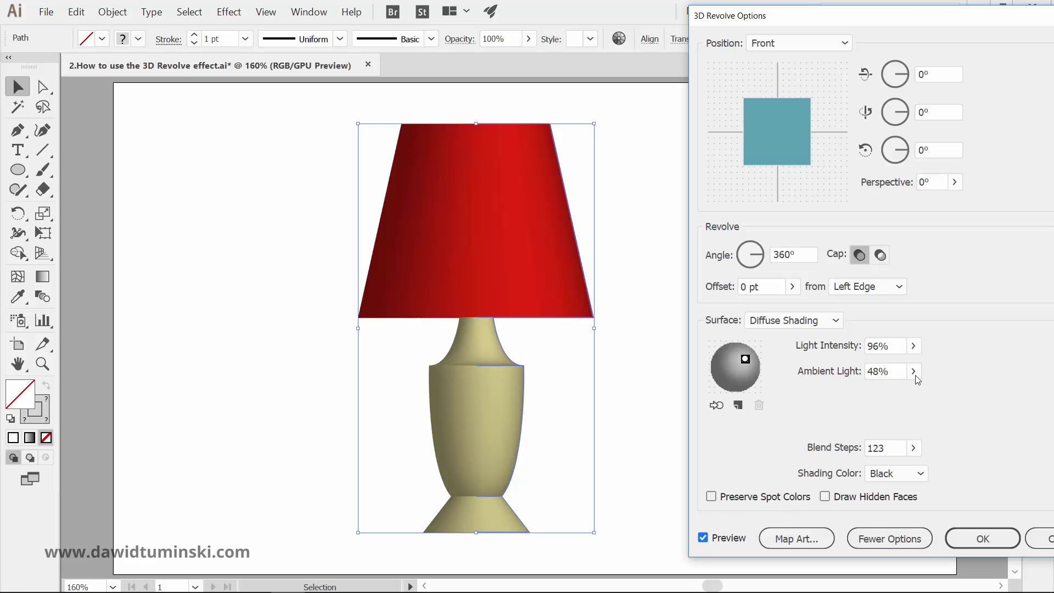
Step: Try a Custom shading colour 7a6262, then cancel the dialog
click(917, 474)
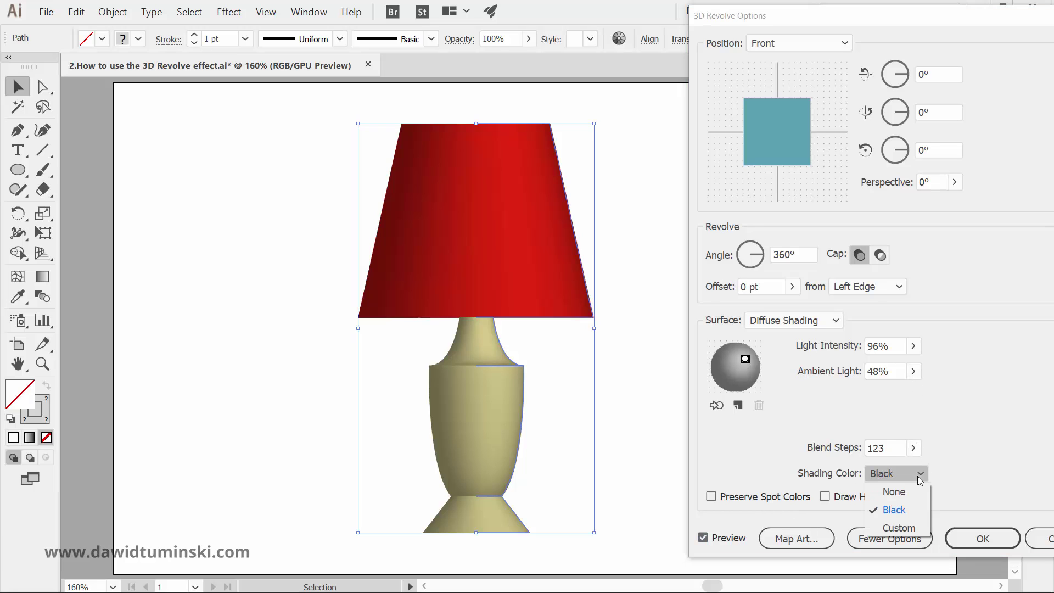
click(895, 528)
click(945, 474)
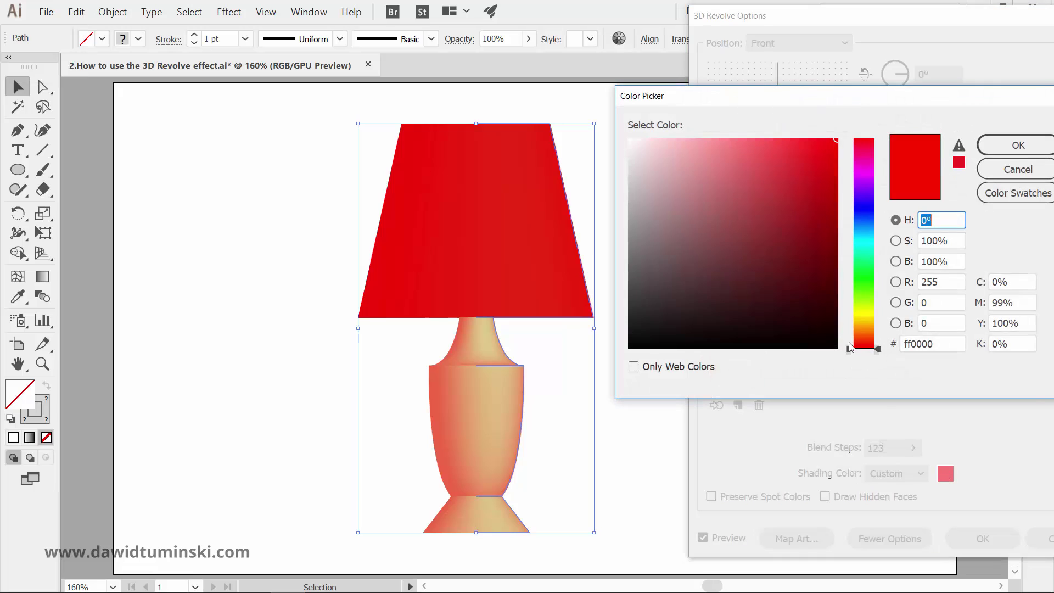
click(669, 247)
click(996, 152)
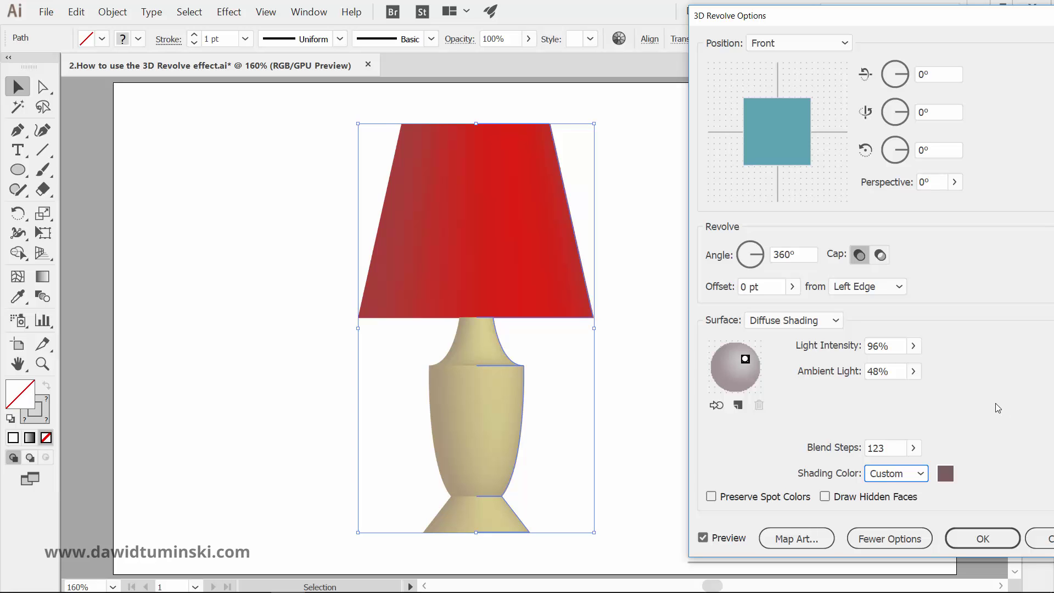
click(1039, 538)
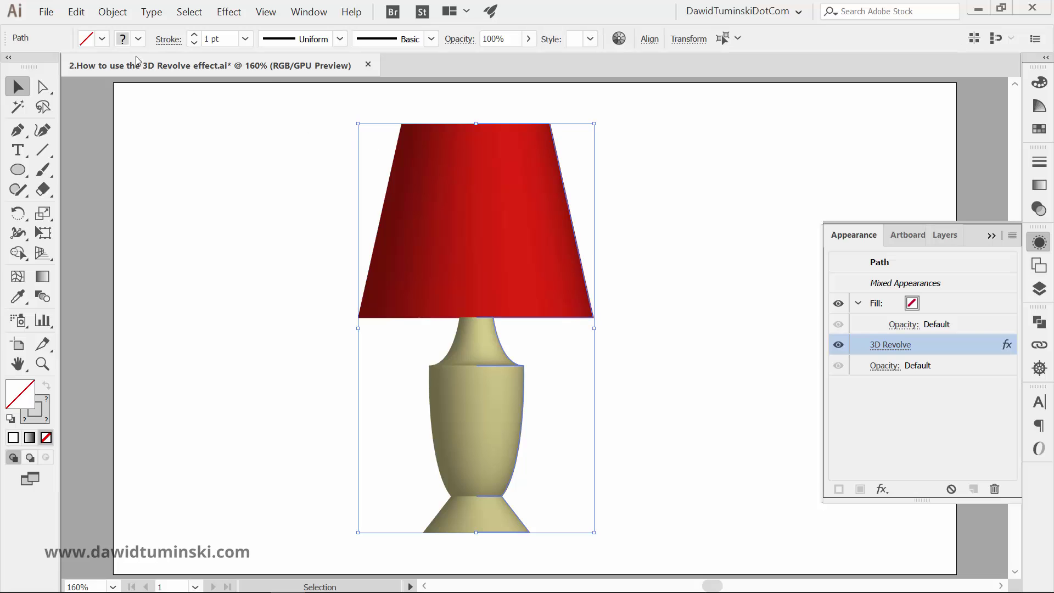
Step: Expand the lamp's appearance into plain grouped paths via Object > Expand Appearance
click(102, 13)
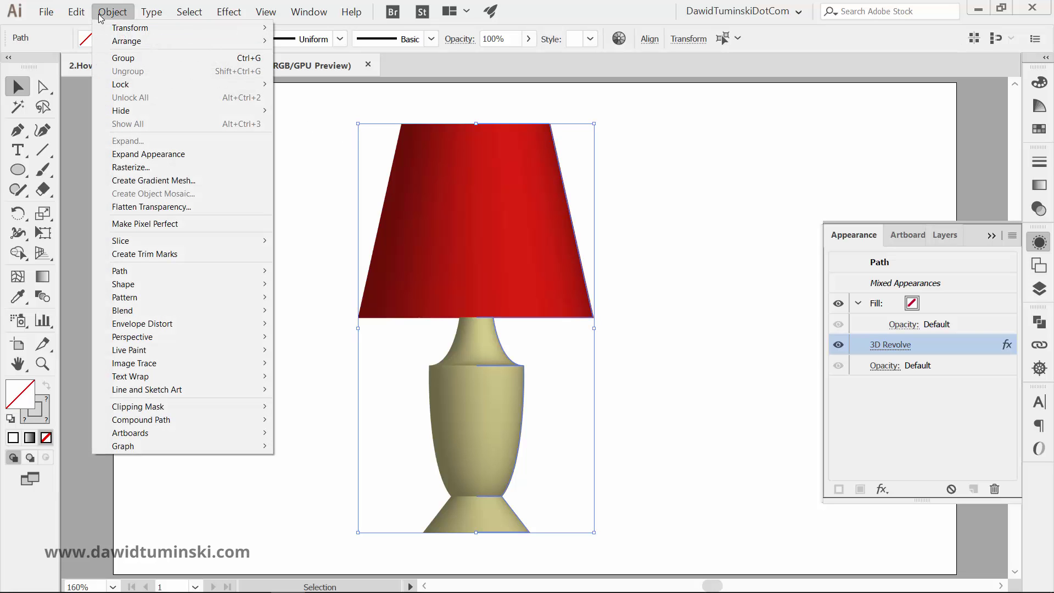
click(167, 155)
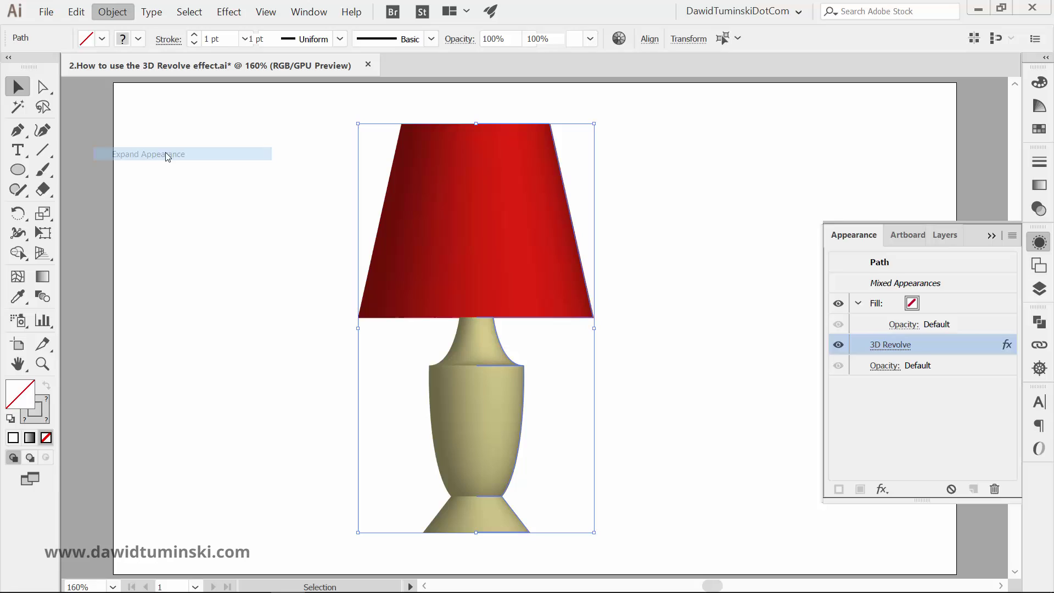
Step: Deselect the expanded lamp by clicking empty canvas
click(216, 239)
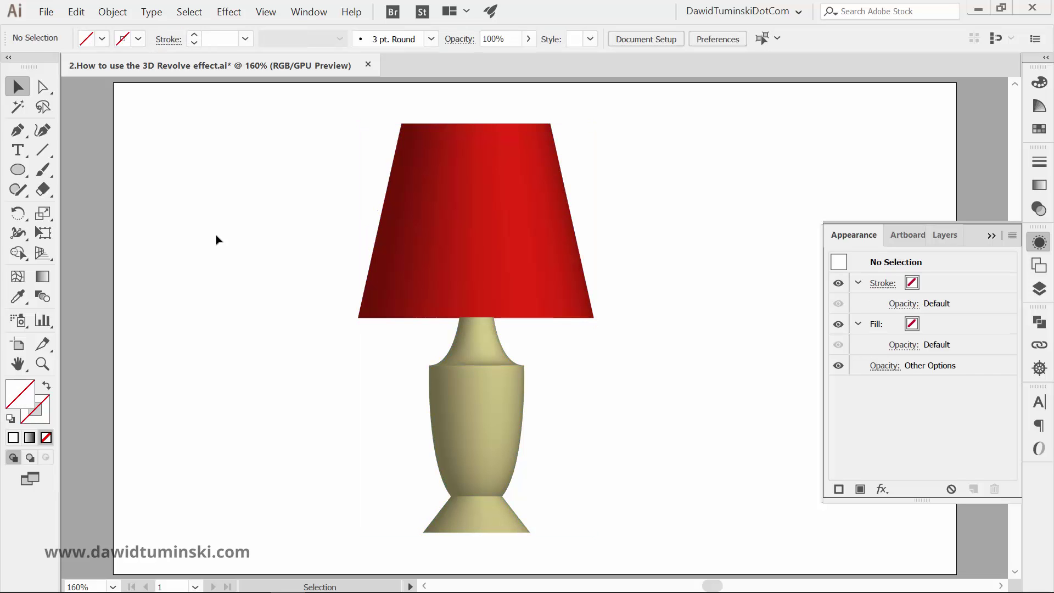